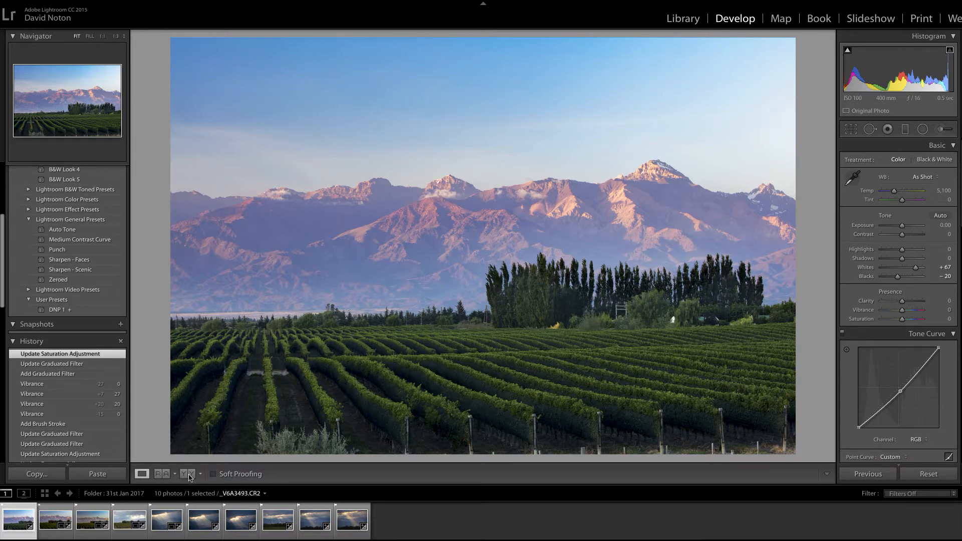
- Compare the vineyard photo's before and after versions side by side, and reset all its develop settings, returning to the single-image view
left_click(190, 474)
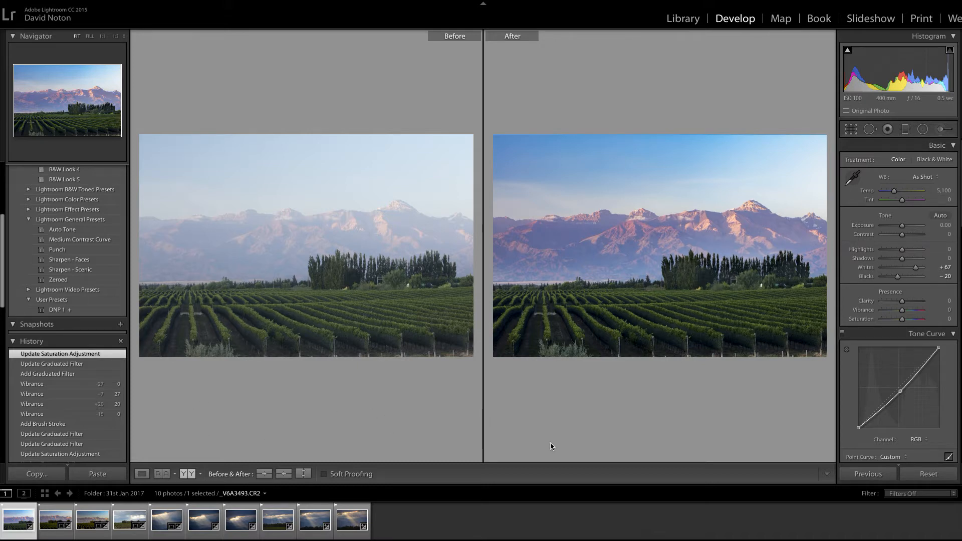
left_click(930, 474)
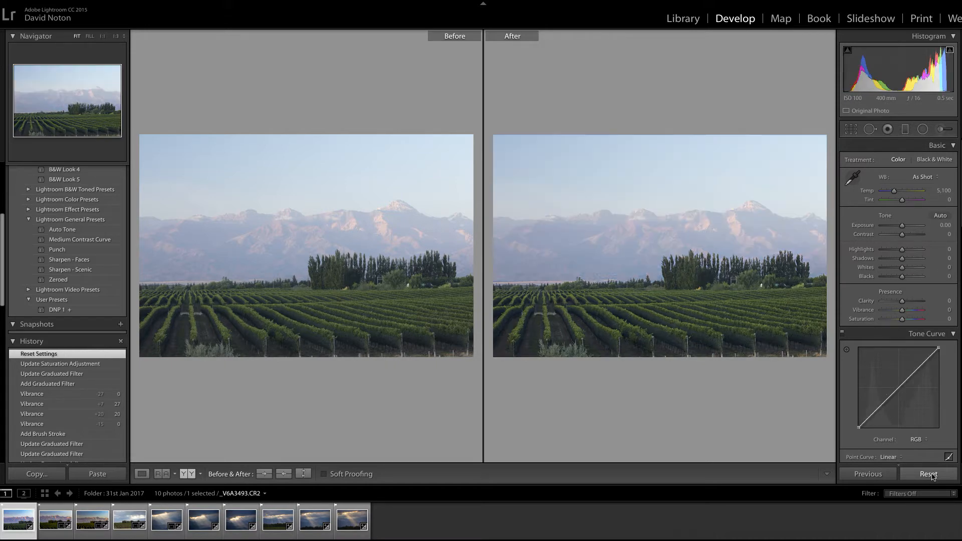
left_click(141, 474)
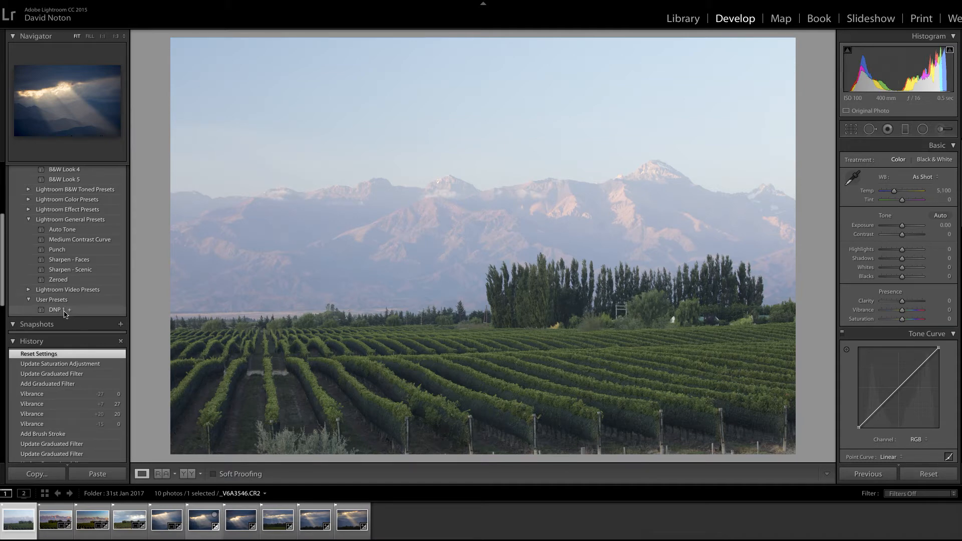
- Apply the DNP 1 user preset to the vineyard photo and review its settings down to Sharpening and Noise Reduction
left_click(62, 311)
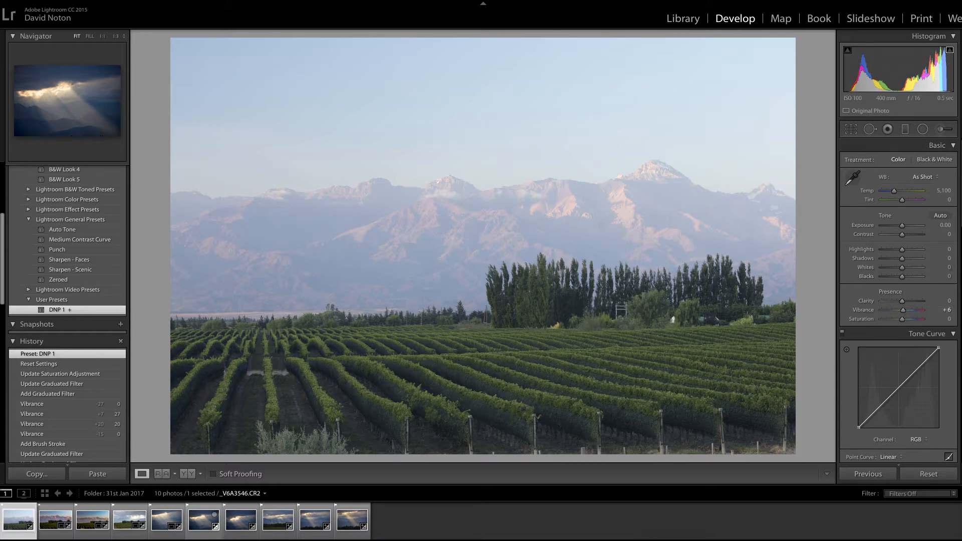
scroll(899, 301, "down", 10)
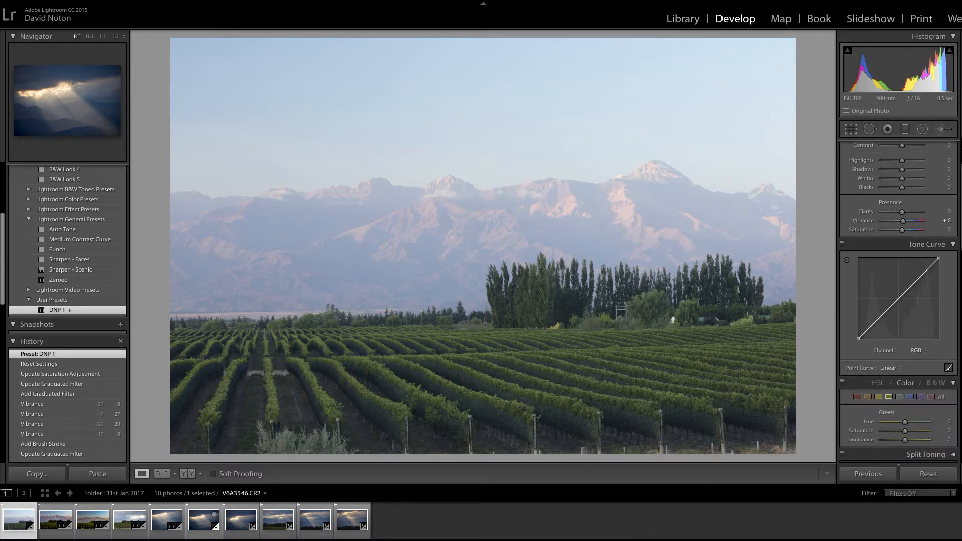
scroll(885, 330, "down", 6)
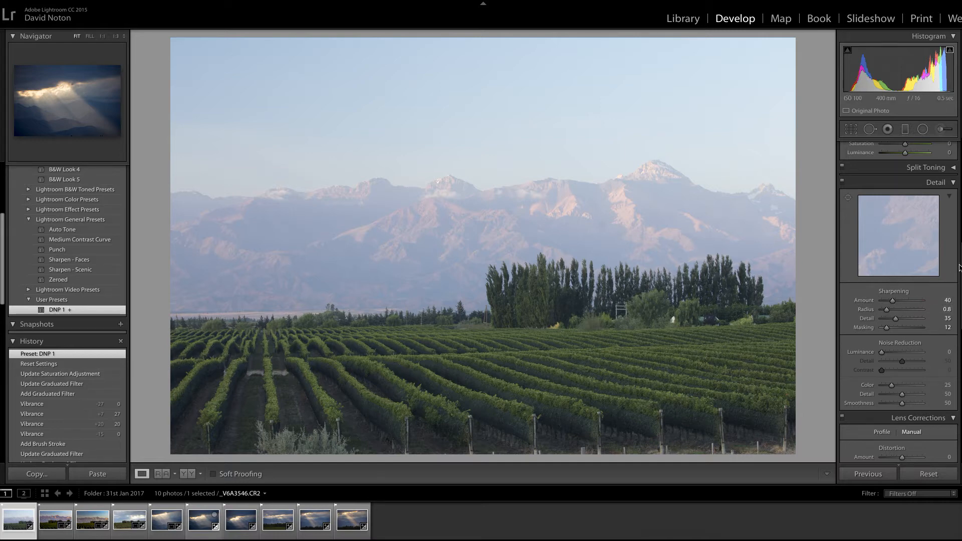
scroll(898, 301, "up", 10)
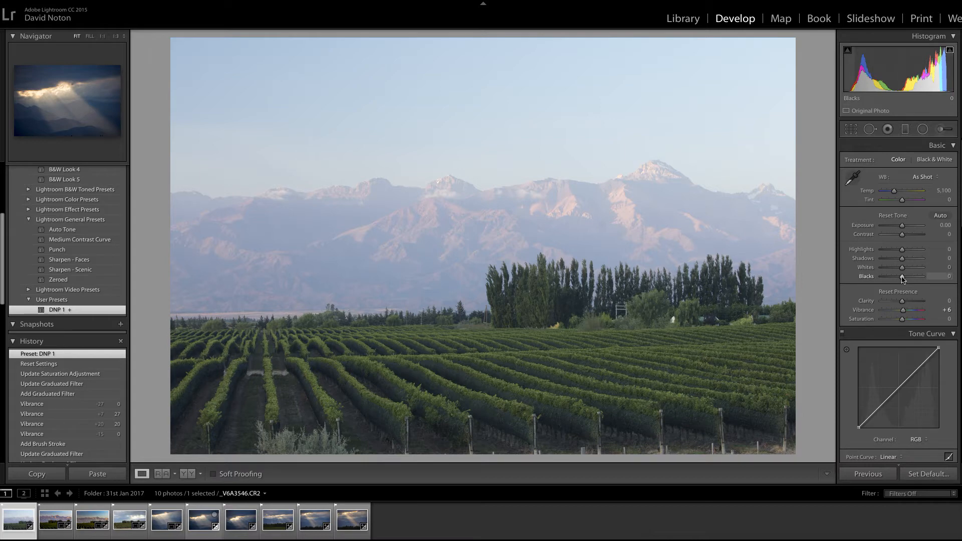
- Set Blacks to −19 and Whites to +47 using the clipping preview, and slightly lower the midpoint of the RGB tone curve
left_click_drag(902, 278, 897, 282, "alt")
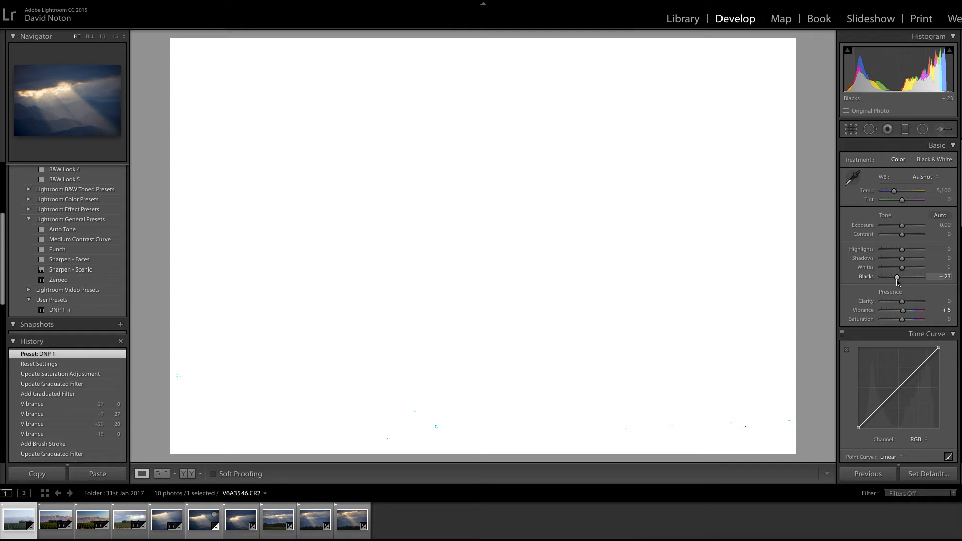
left_click_drag(897, 282, 897, 282)
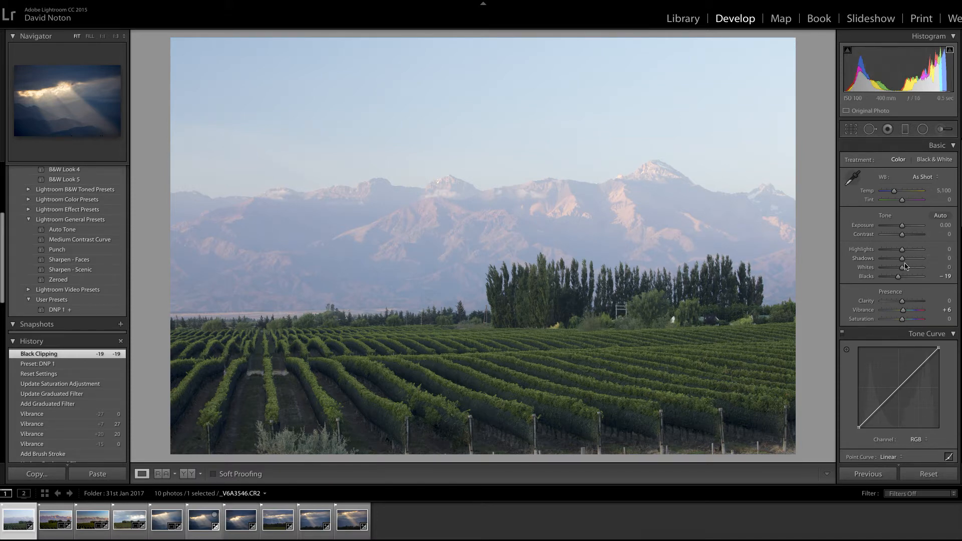
key("alt")
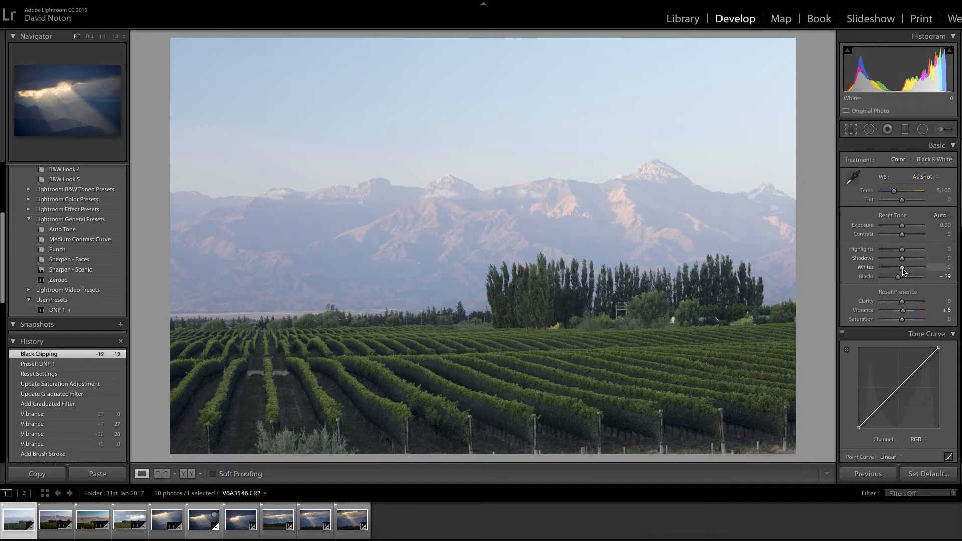
left_click_drag(901, 270, 911, 271)
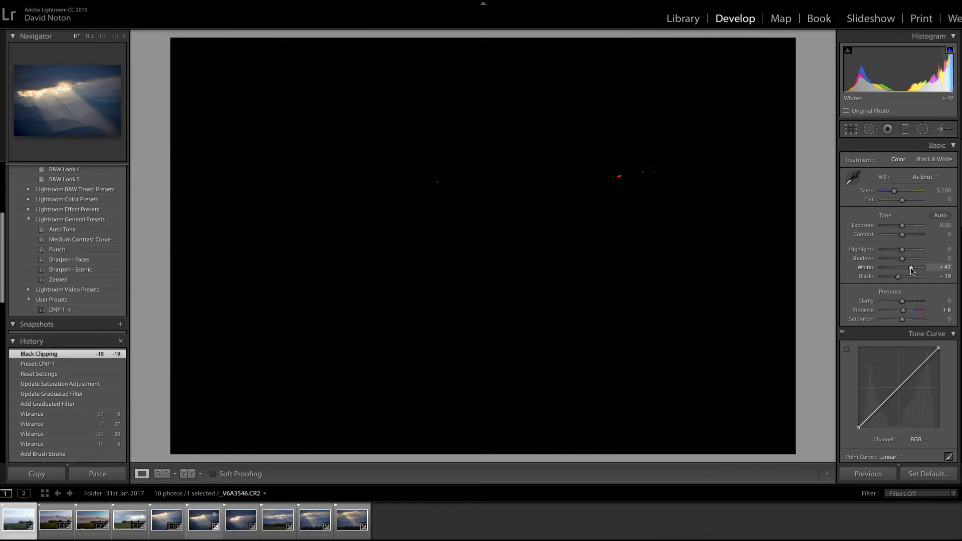
left_click_drag(911, 271, 911, 271)
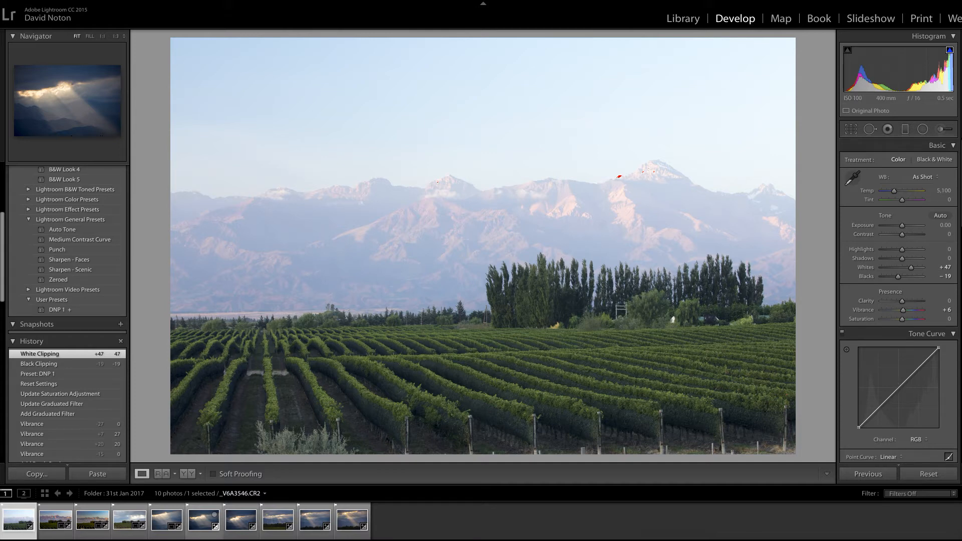
left_click_drag(900, 385, 899, 389)
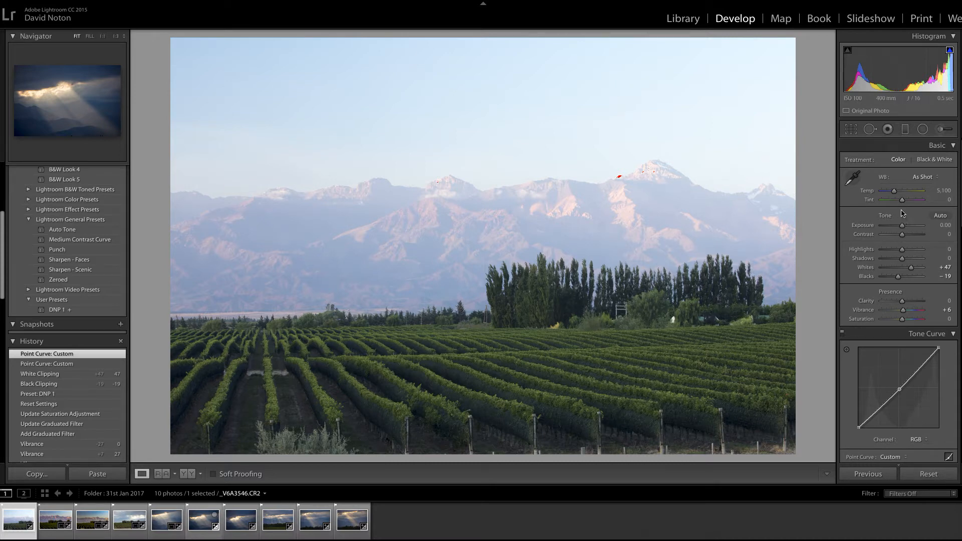
- Add a level graduated filter covering the sky and mountains, with its transition centred on the base of the tree line
left_click(905, 130)
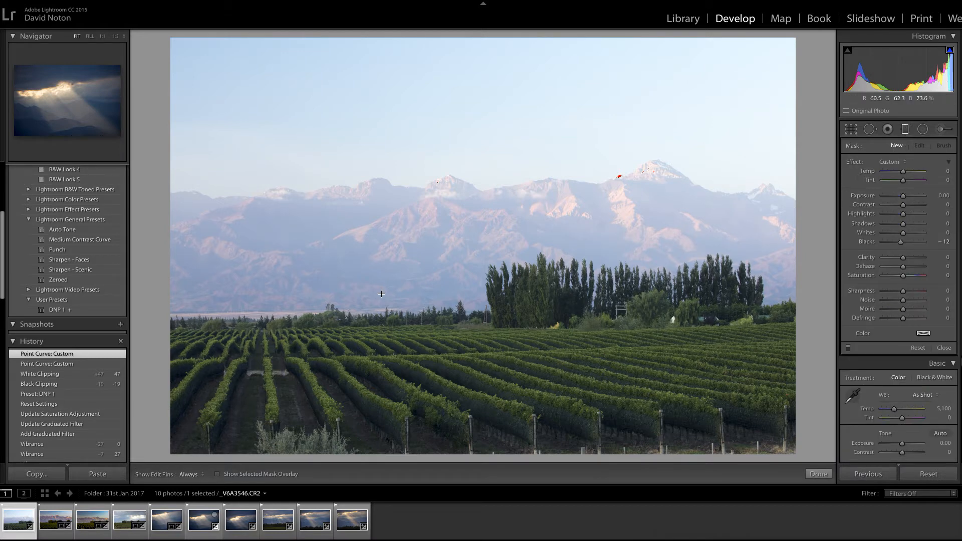
key("shift")
left_click_drag(464, 259, 468, 341)
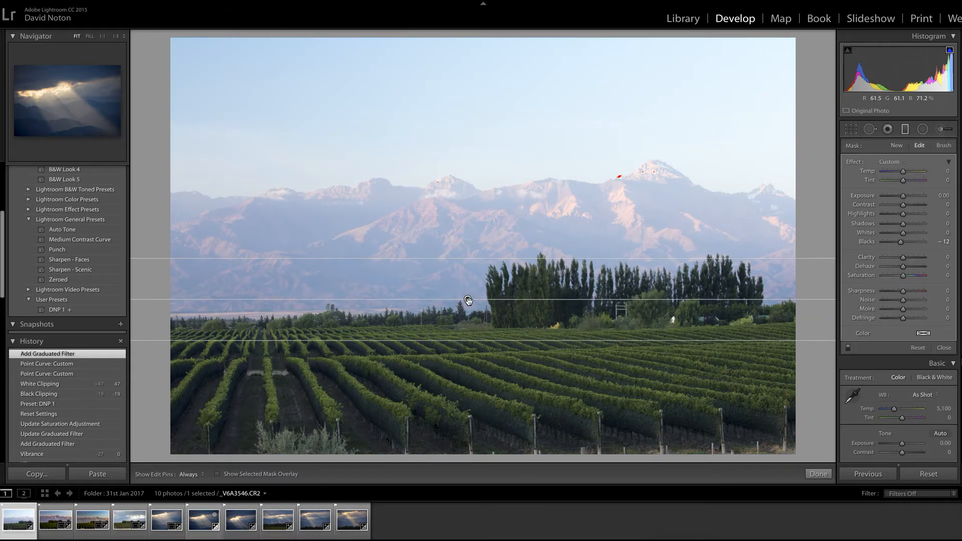
left_click_drag(467, 300, 478, 308)
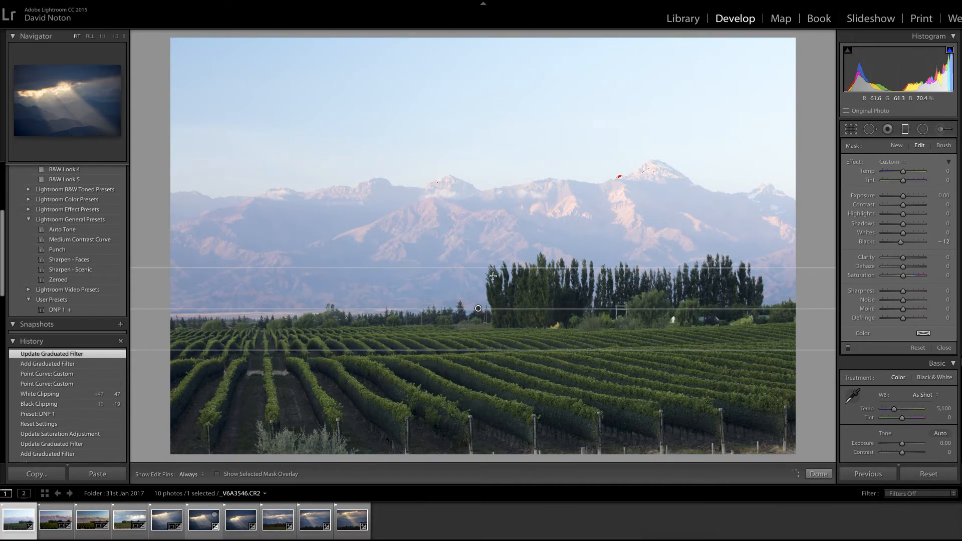
left_click_drag(494, 269, 496, 270)
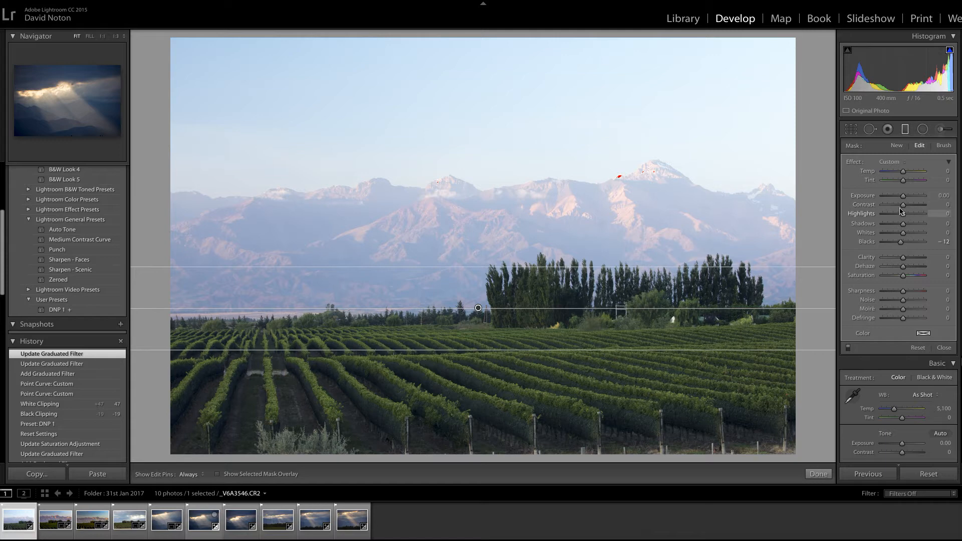
- Set the graduated filter's Highlights to −62 and Dehaze to 39
left_click_drag(903, 214, 889, 221)
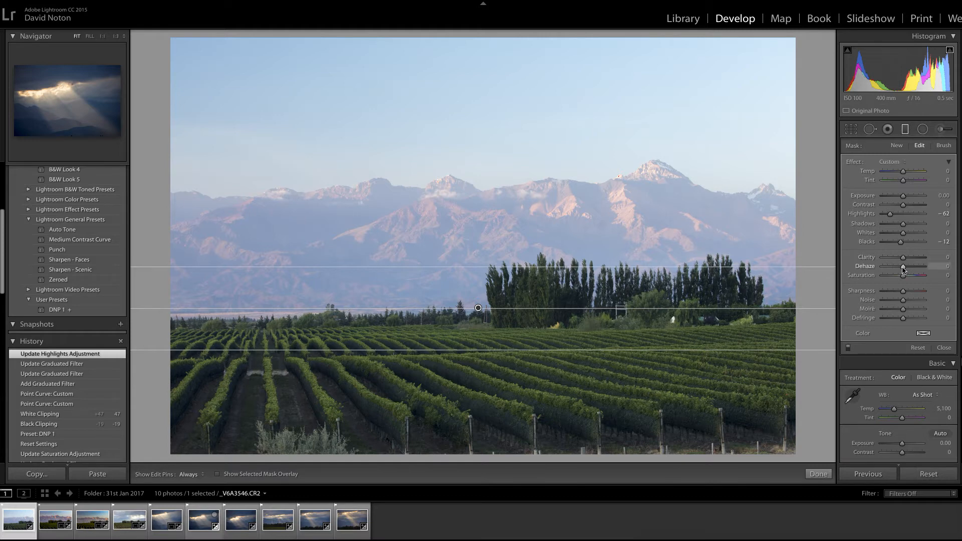
left_click_drag(902, 268, 914, 271)
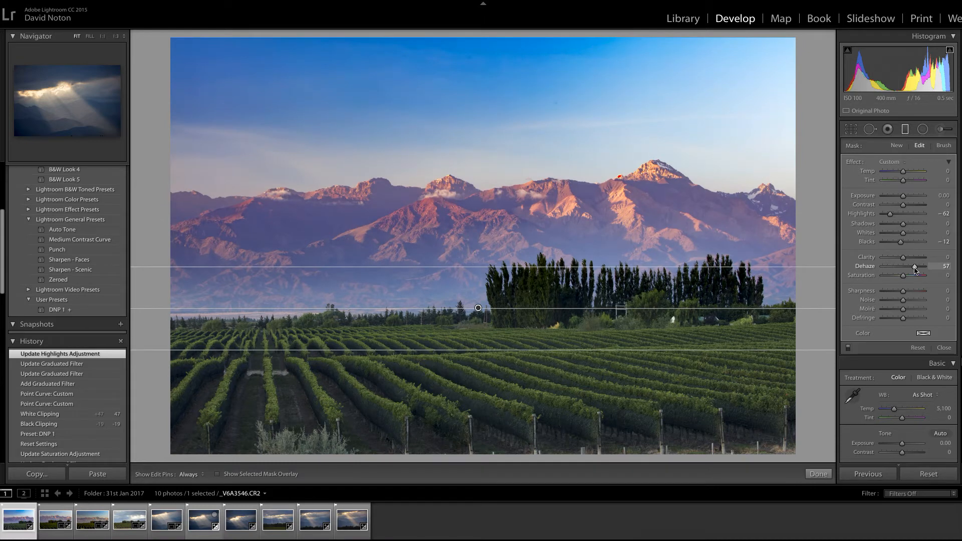
left_click_drag(914, 271, 913, 271)
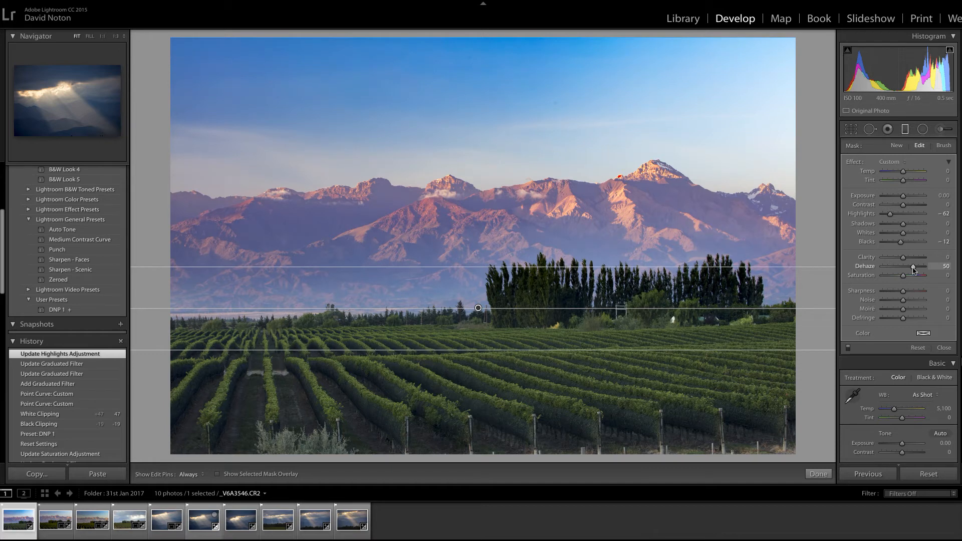
left_click_drag(913, 270, 910, 270)
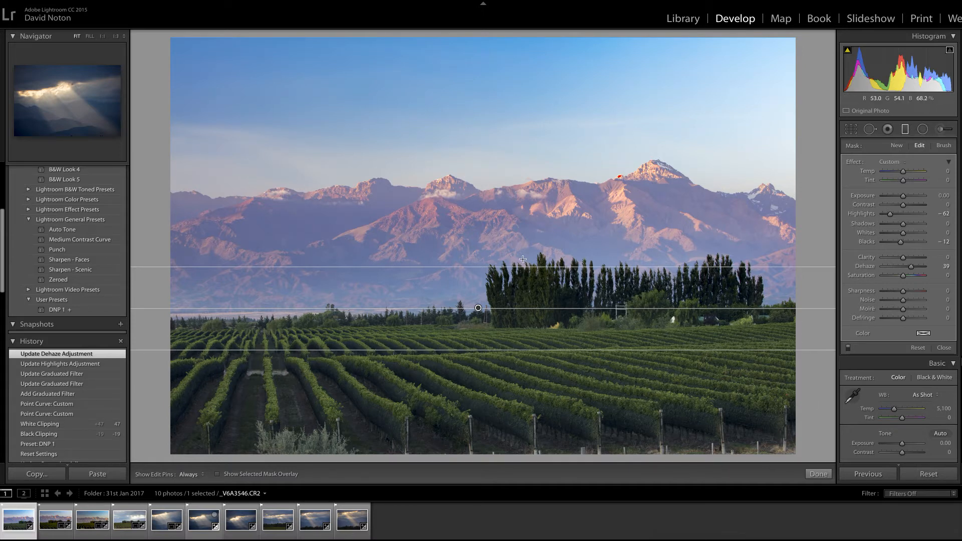
- Extend the upper edge of the filter's transition slightly upward and set the filter's Exposure to −0.30
left_click_drag(511, 266, 515, 261)
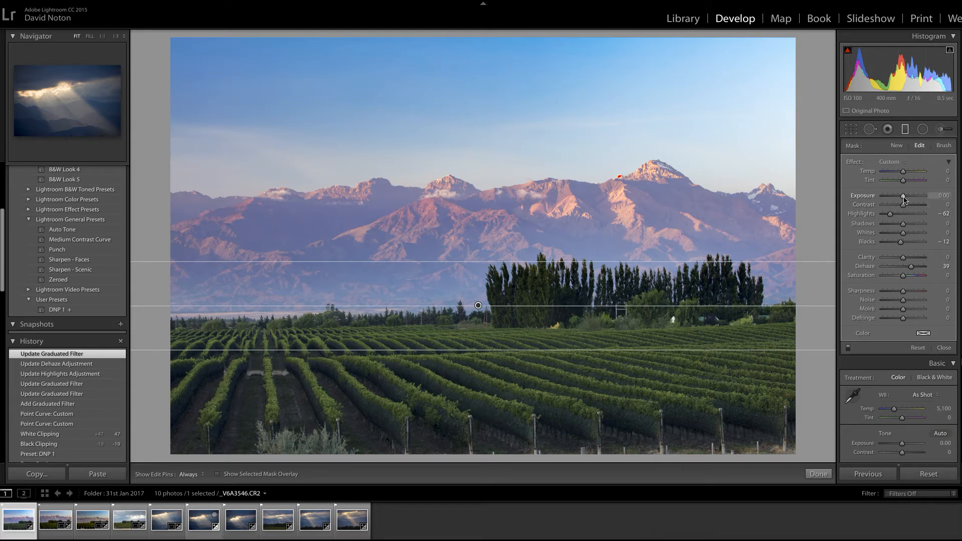
left_click_drag(905, 199, 905, 199)
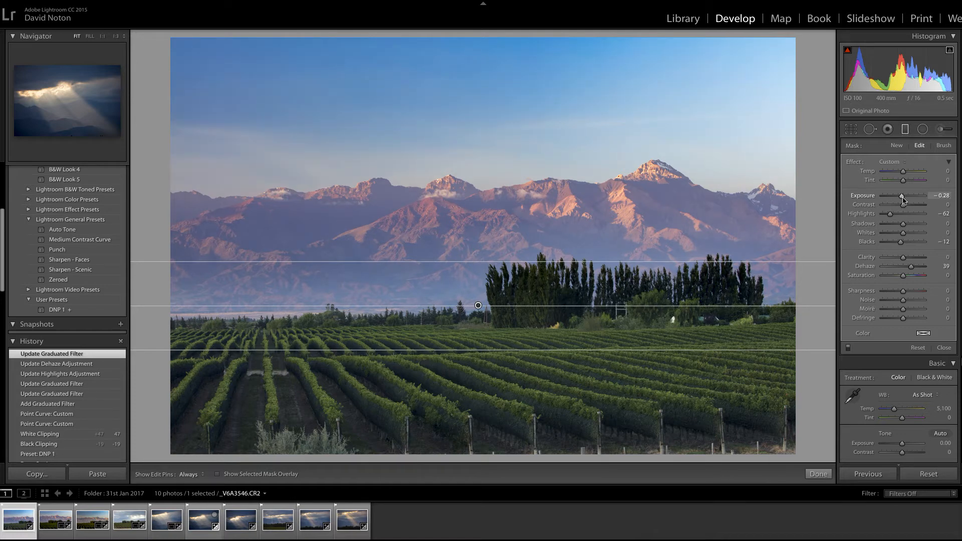
left_click_drag(903, 201, 902, 200)
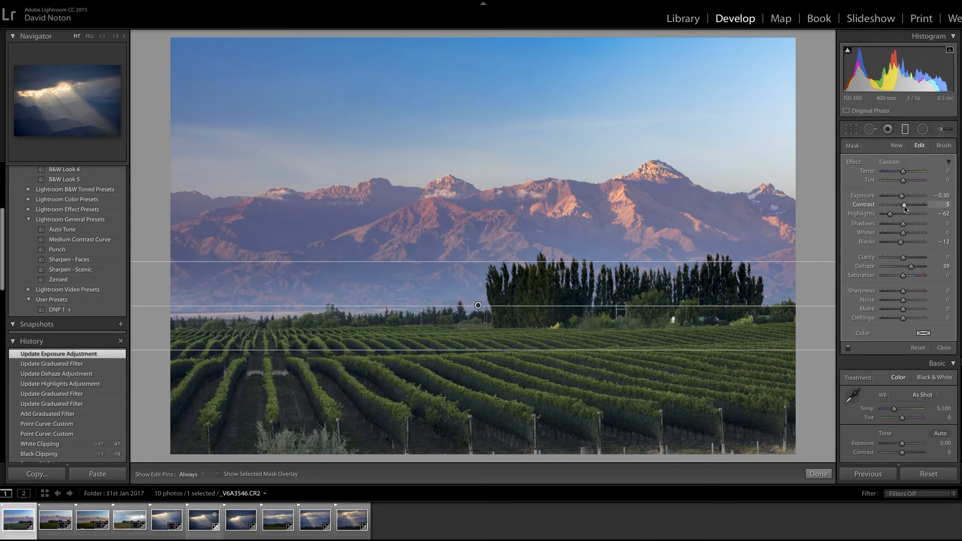
- Set the graduated filter's Contrast to 6 and Saturation to −5
left_click_drag(904, 208, 904, 208)
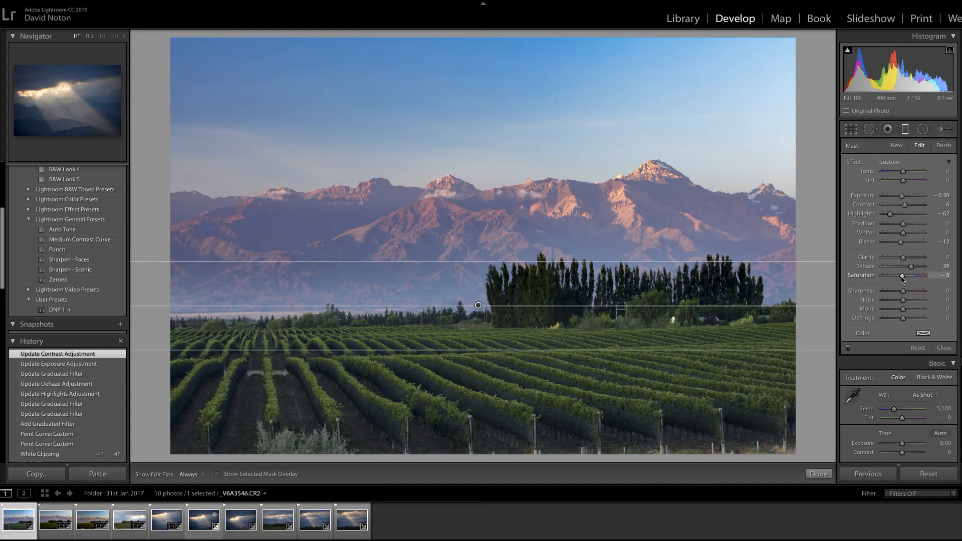
left_click_drag(902, 277, 899, 276)
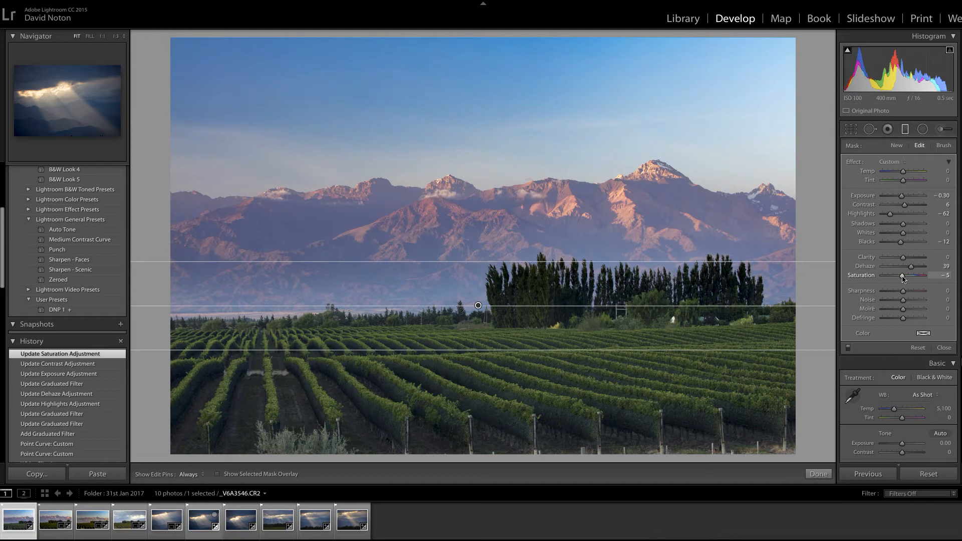
left_click(903, 277)
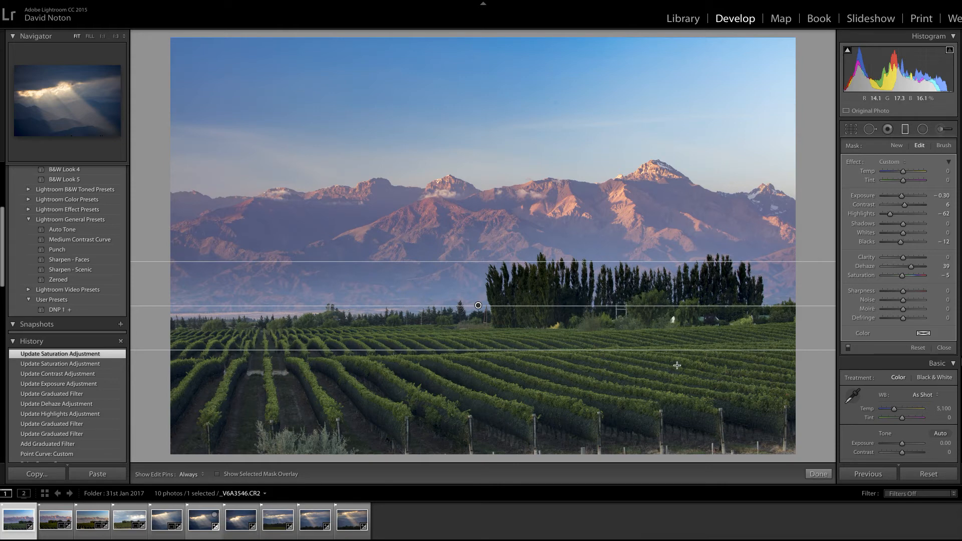
- Erase the filter mask from the lower poplars and bushes with a size 6.4 auto-masking brush, using the mask overlay as a temporary guide
left_click(217, 474)
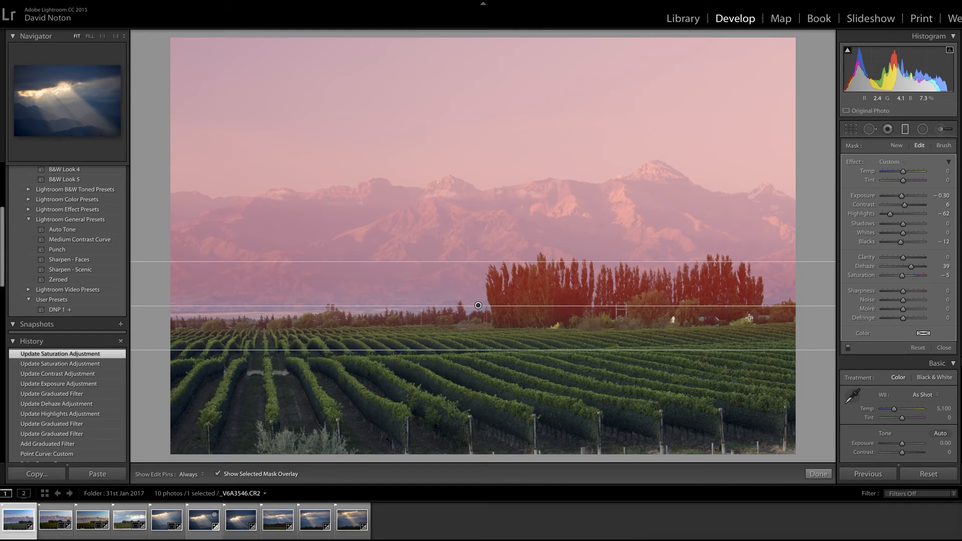
left_click(945, 147)
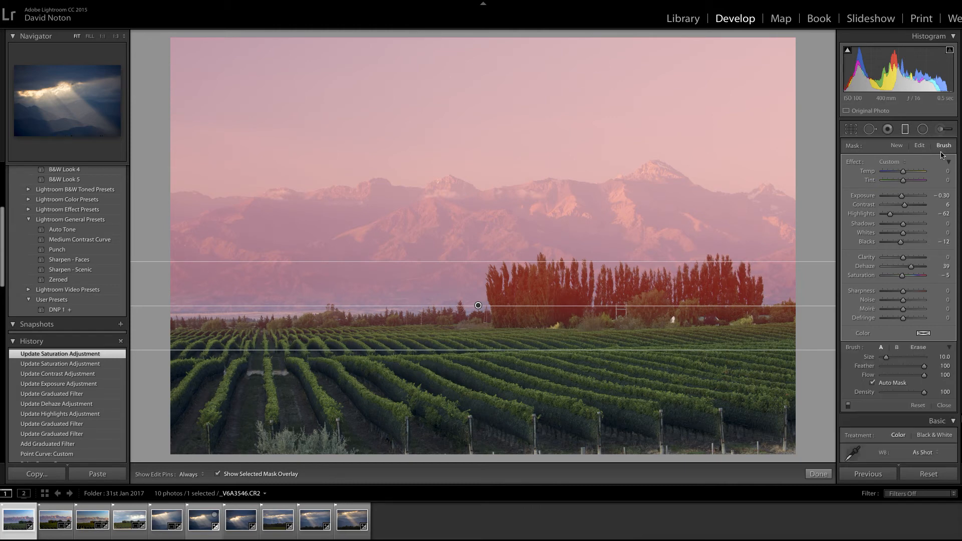
left_click(918, 348)
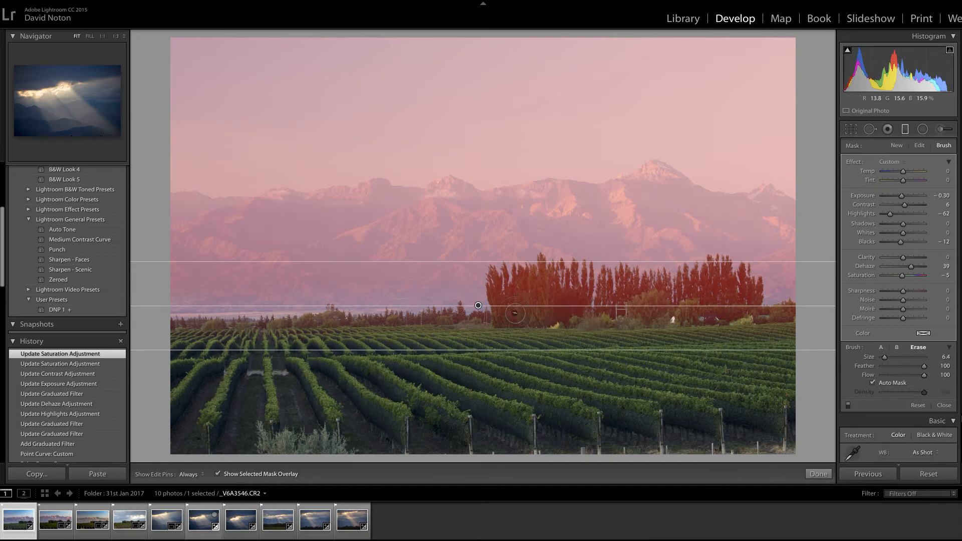
key("h")
mouse_move(532, 289)
left_mouse_down()
mouse_move(498, 308)
mouse_move(506, 319)
mouse_move(529, 315)
mouse_move(538, 294)
mouse_move(529, 281)
mouse_move(549, 295)
mouse_move(581, 296)
mouse_move(550, 320)
mouse_move(565, 317)
mouse_move(539, 307)
mouse_move(549, 282)
mouse_move(562, 306)
mouse_move(594, 323)
mouse_move(576, 321)
mouse_move(640, 317)
mouse_move(648, 299)
mouse_move(628, 306)
mouse_move(801, 311)
mouse_move(737, 309)
mouse_move(727, 281)
mouse_move(701, 300)
mouse_move(723, 300)
mouse_move(698, 296)
mouse_move(700, 288)
mouse_move(678, 309)
mouse_move(598, 314)
mouse_move(621, 307)
left_mouse_up()
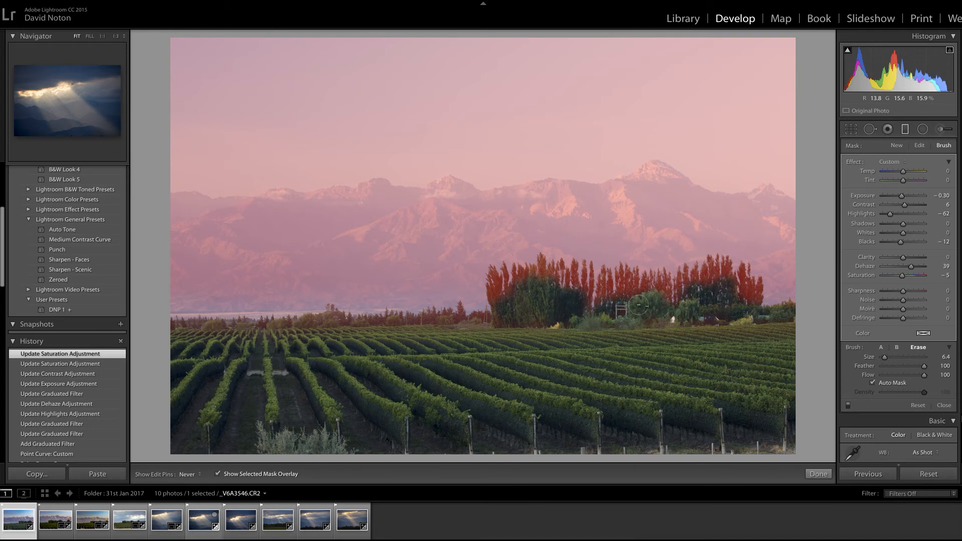
left_click_drag(788, 316, 785, 315)
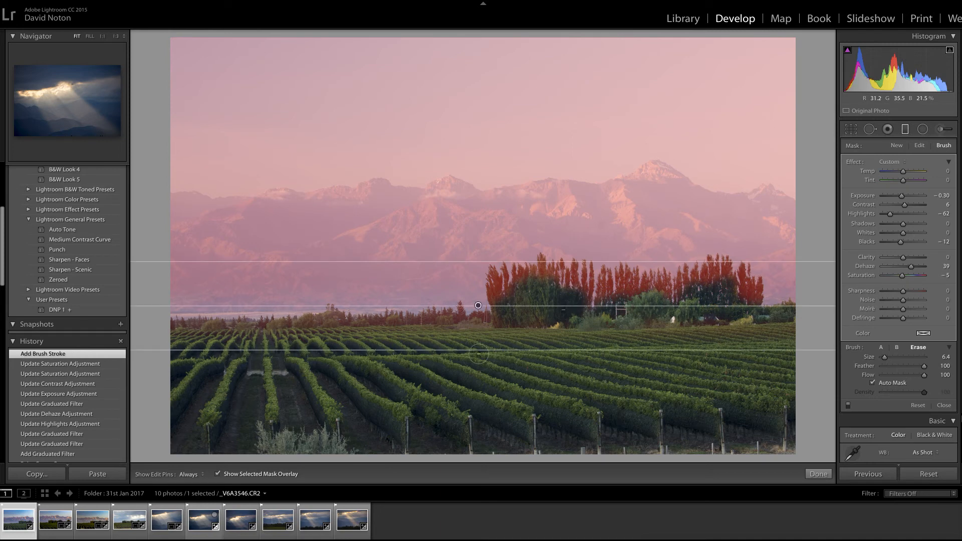
left_click_drag(507, 301, 501, 301)
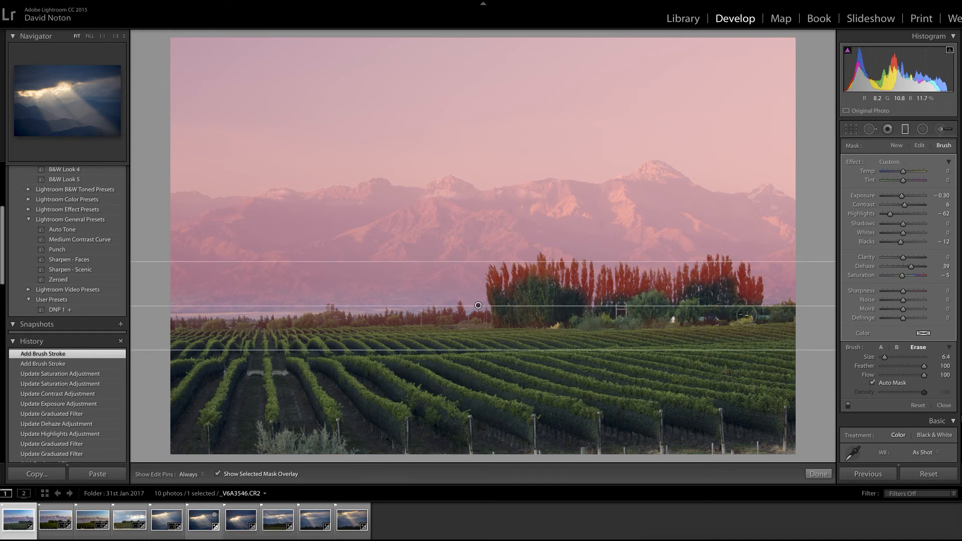
left_click(218, 474)
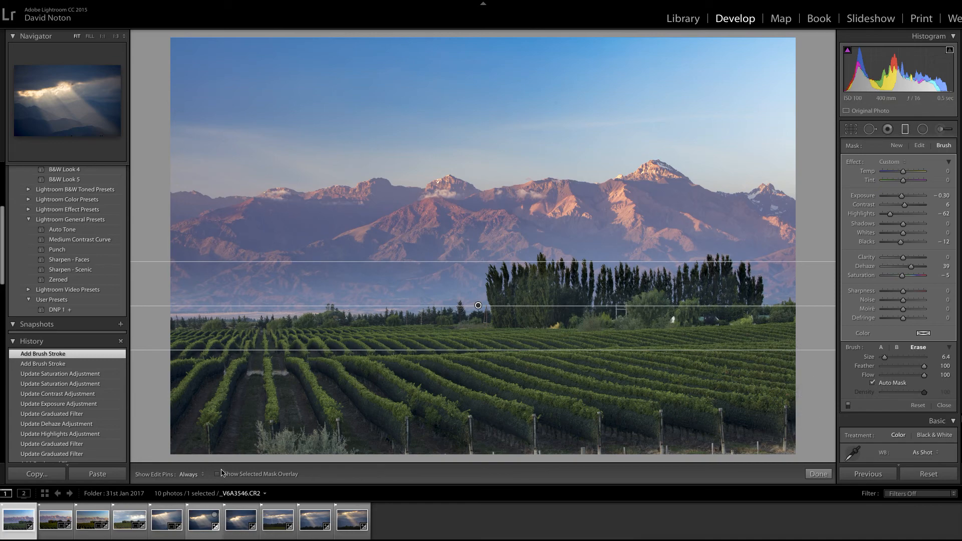
- Finish editing the graduated filter and compare the photo's before and after versions side by side
left_click(818, 473)
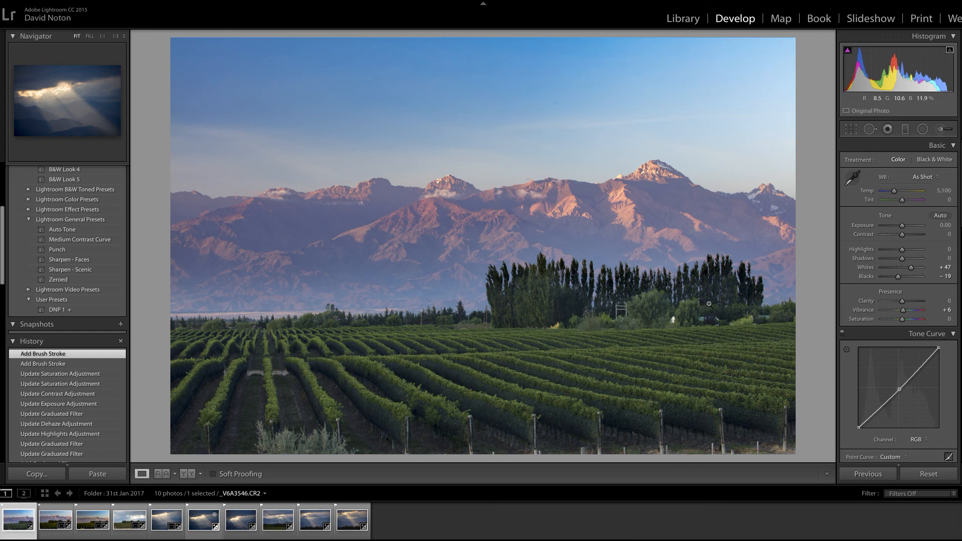
left_click(190, 474)
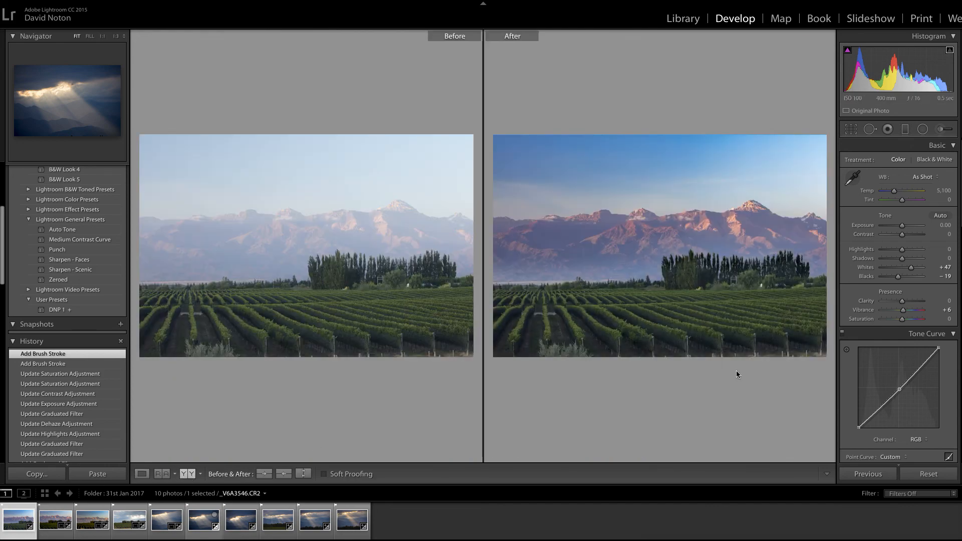